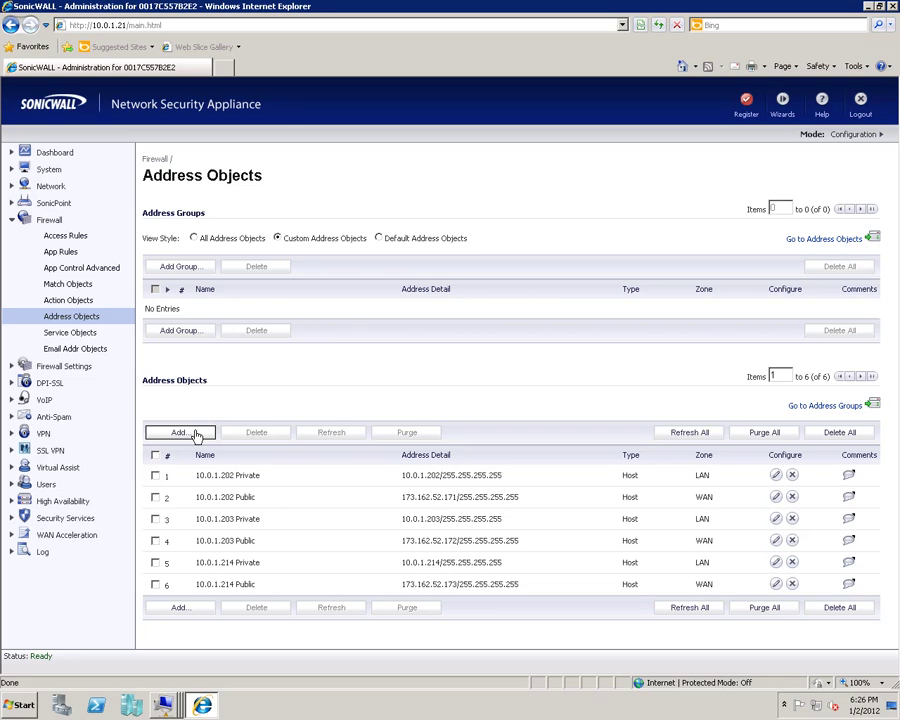
Step: Add a WAN range address object named 68.68.120.58-68.68.120.63 spanning 68.68.120.58 to 68.68.120.63
left_click(196, 434)
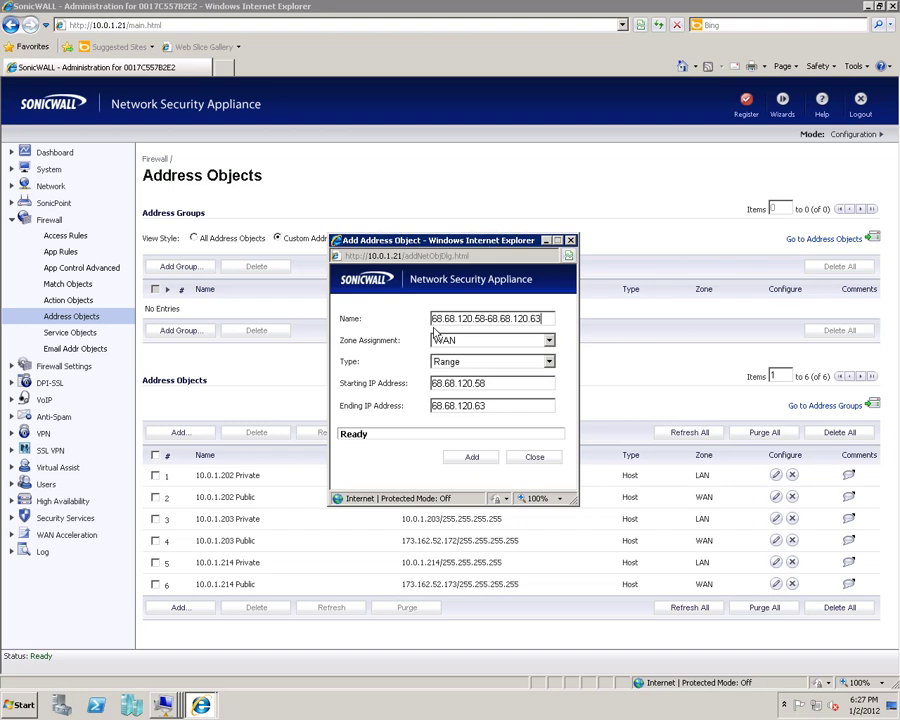
left_click(471, 462)
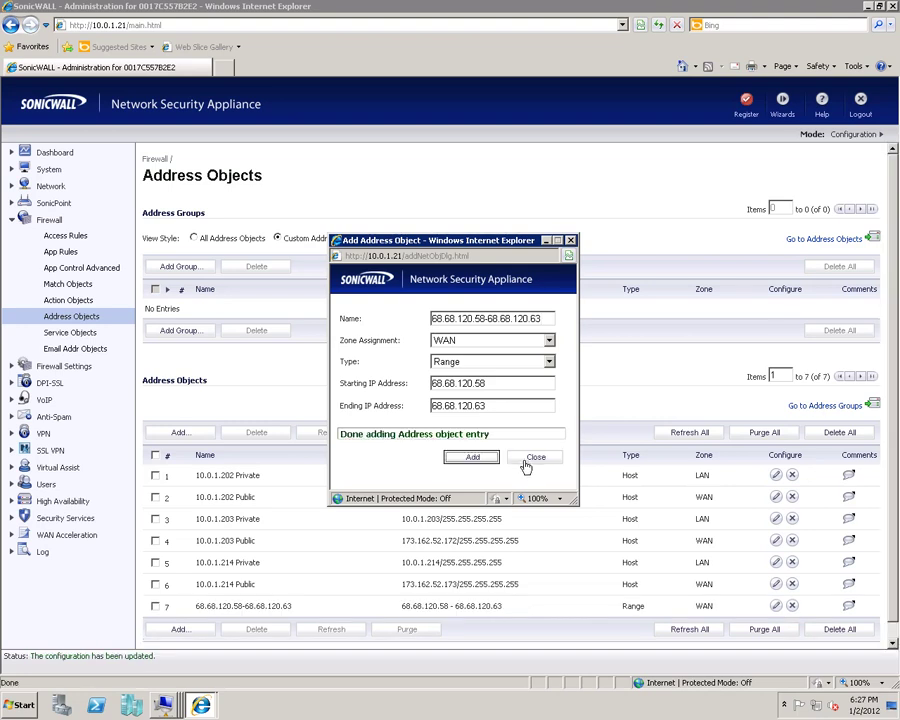
left_click(528, 464)
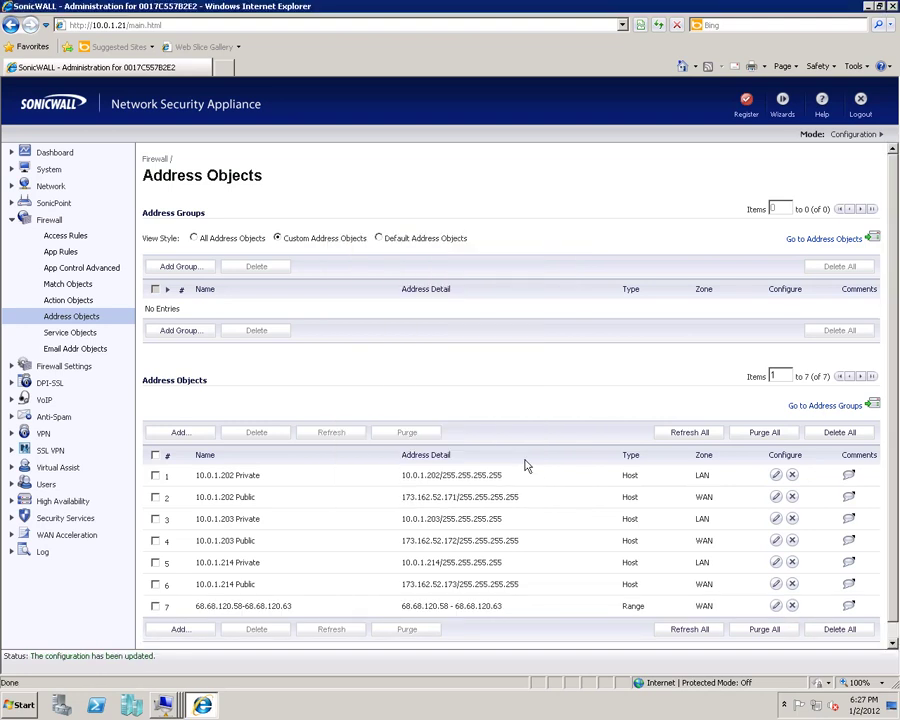
Step: Add service objects Lync SIP (TCP 5060), Lync RTP (UDP 5000-65535), Lync SIP Federation (5061) and Lync AV over TCP
left_click(69, 333)
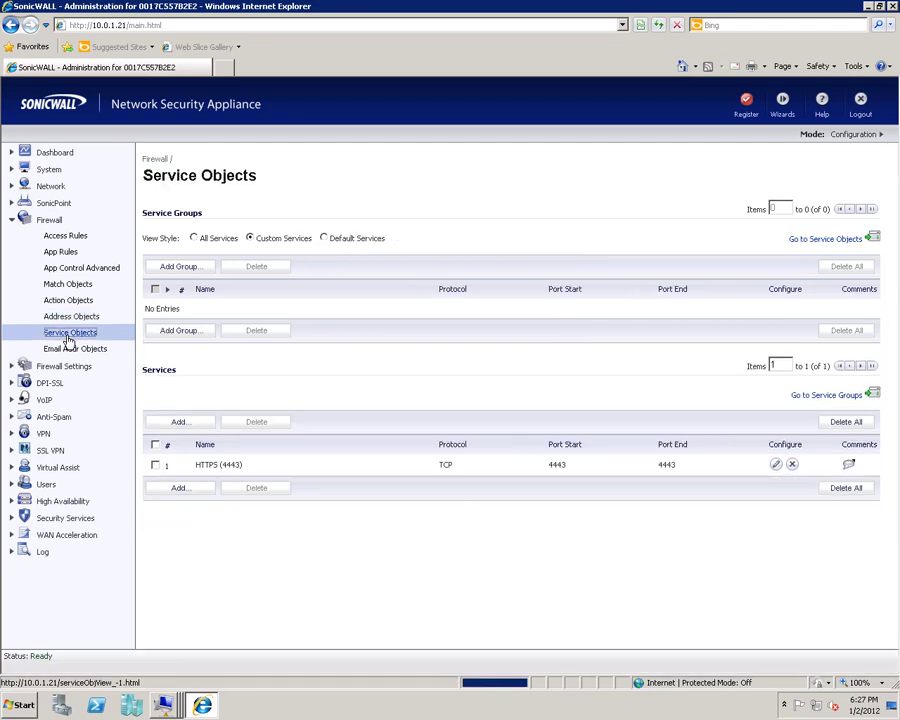
left_click(178, 422)
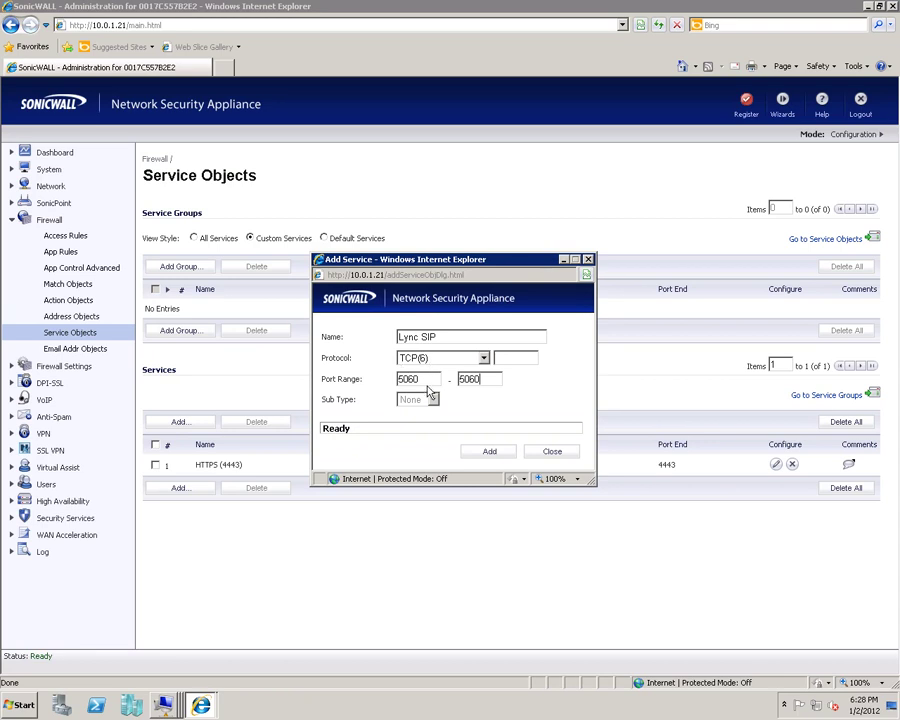
left_click(490, 451)
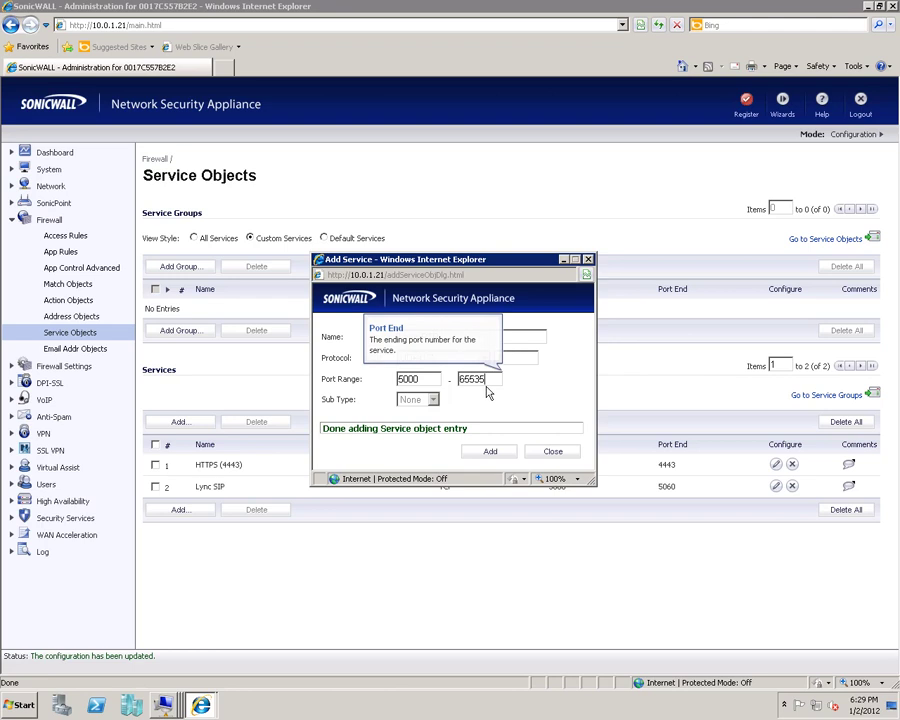
left_click(491, 453)
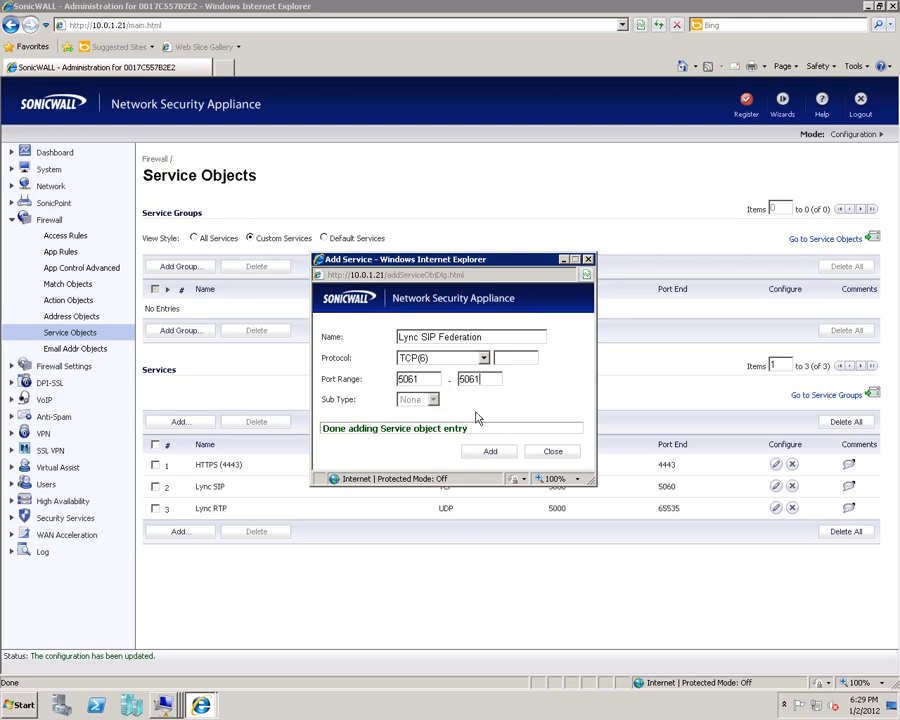
left_click(489, 457)
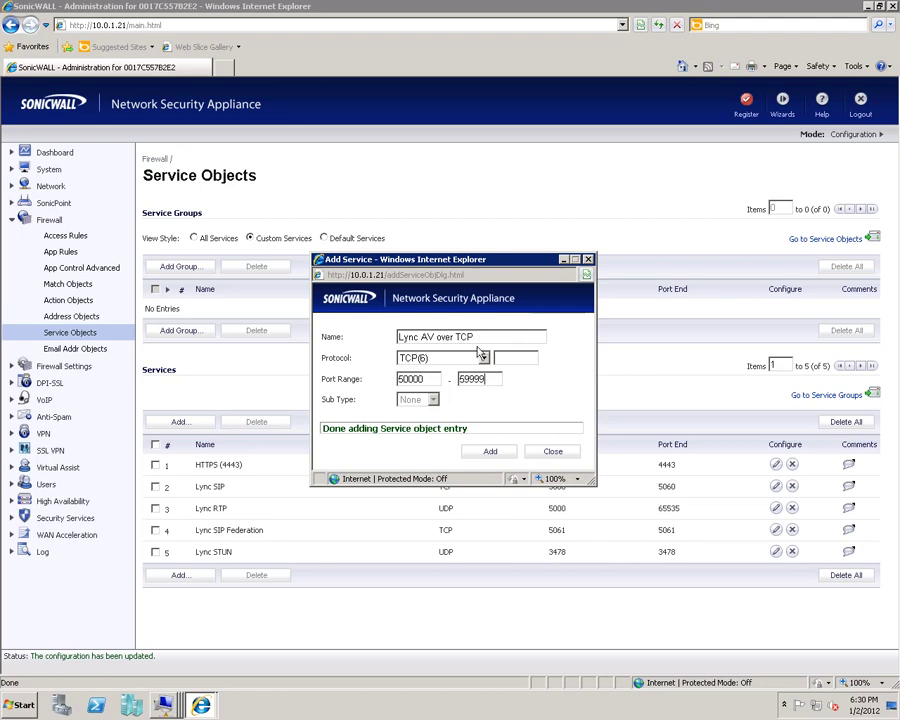
left_click(490, 455)
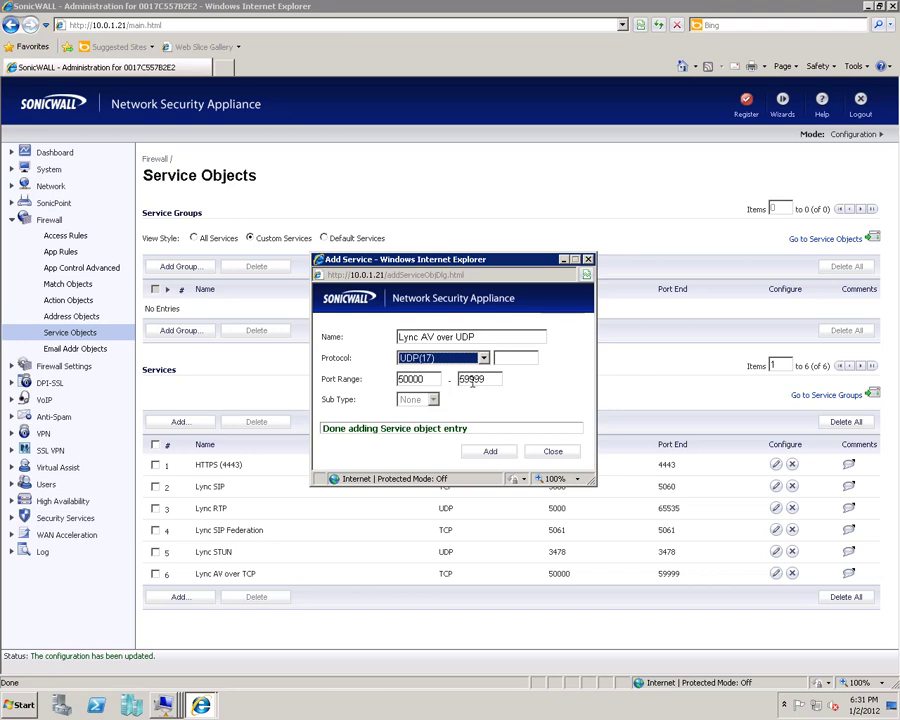
Step: Add Lync AV over UDP (UDP 50000–59999), Lync SIP 4431-4432 and Lync SIP 443 services
left_click(491, 453)
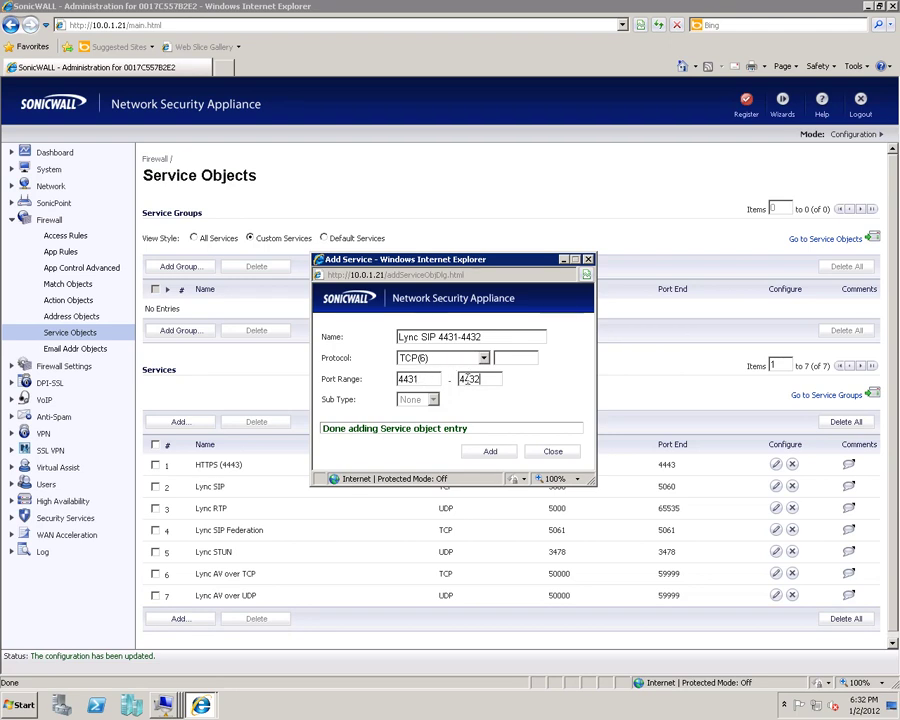
left_click(492, 458)
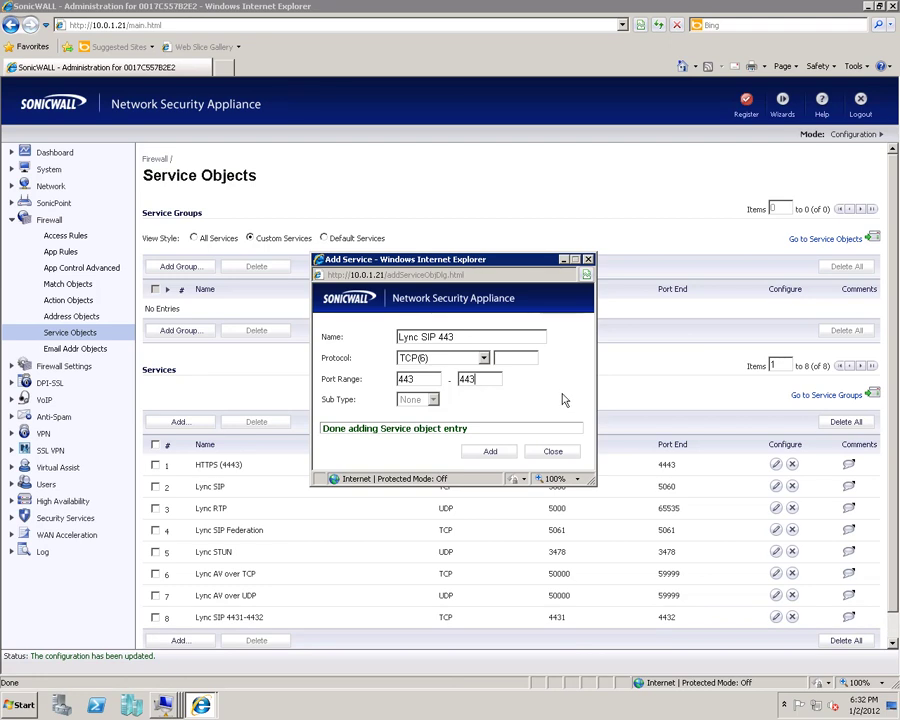
left_click(493, 455)
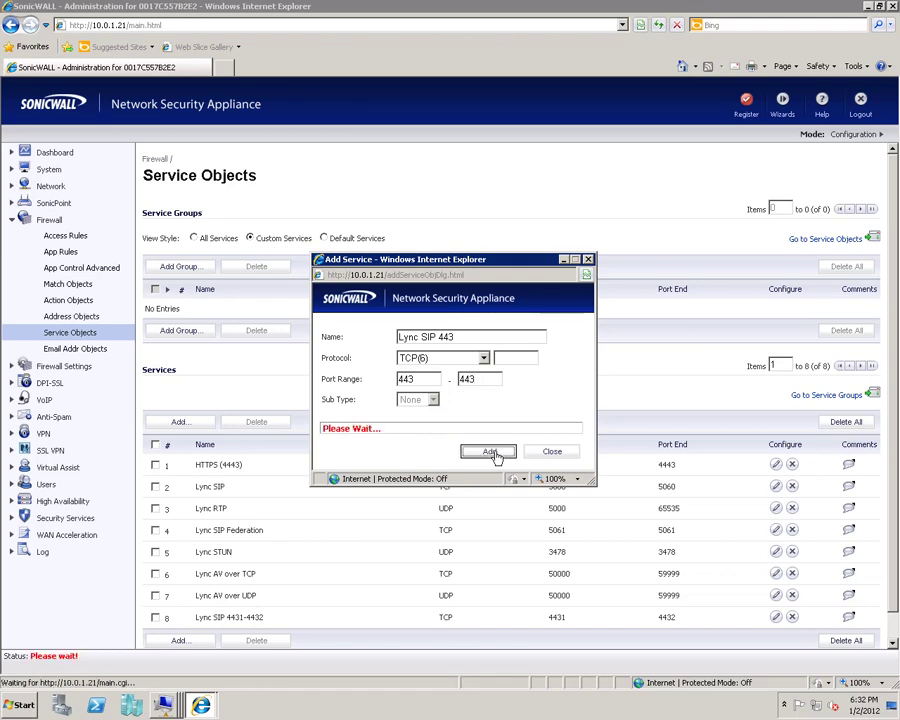
left_click(551, 452)
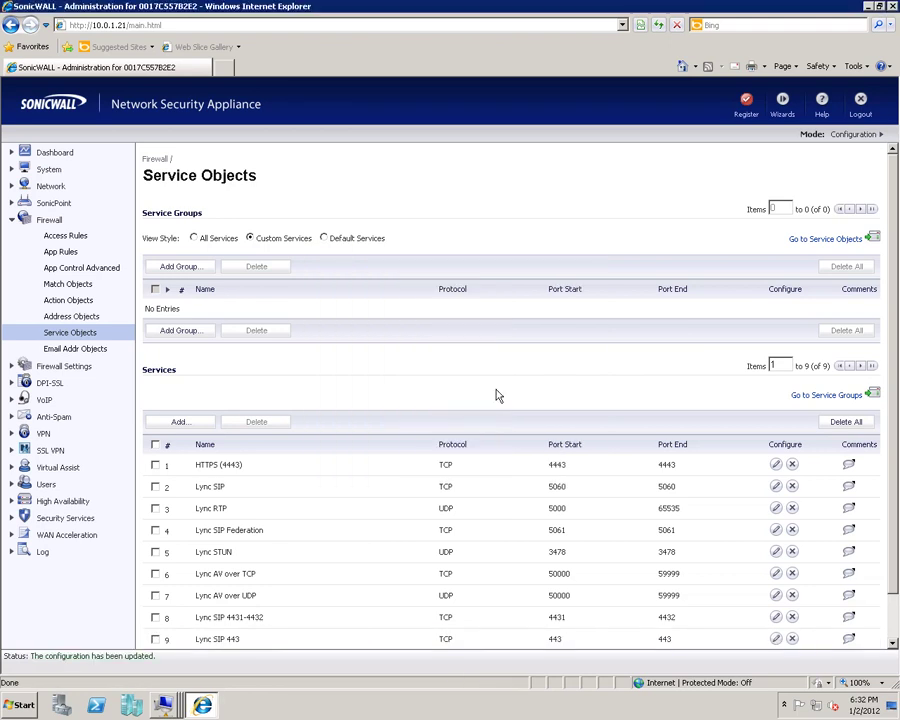
Step: Create Lync Edge Service Group with six Lync services and Lync Intelepeer Service Group with Lync SIP and Lync RTP
left_click(188, 271)
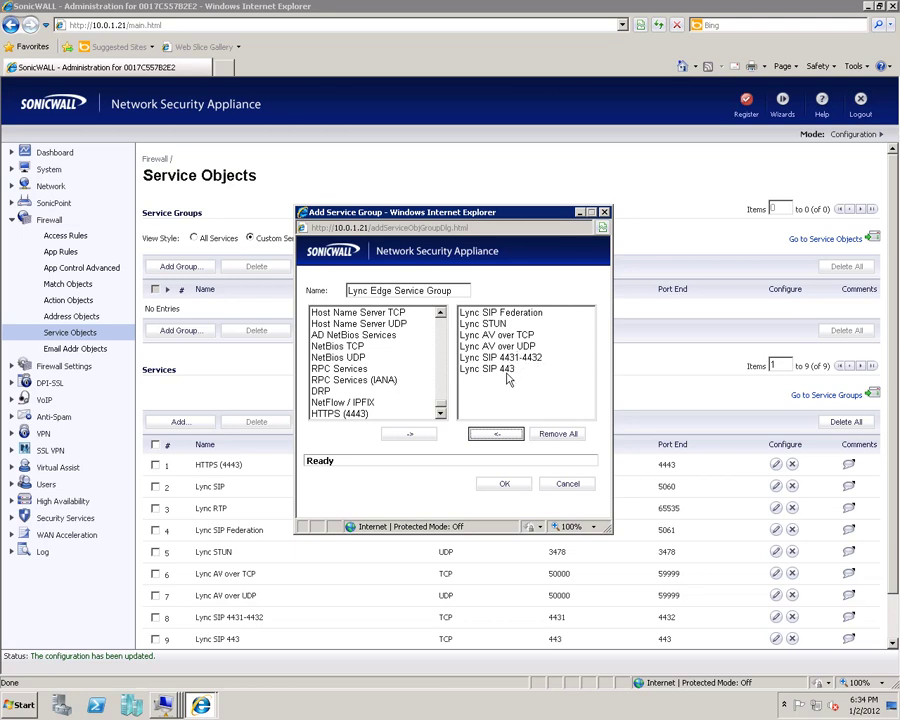
left_click(505, 485)
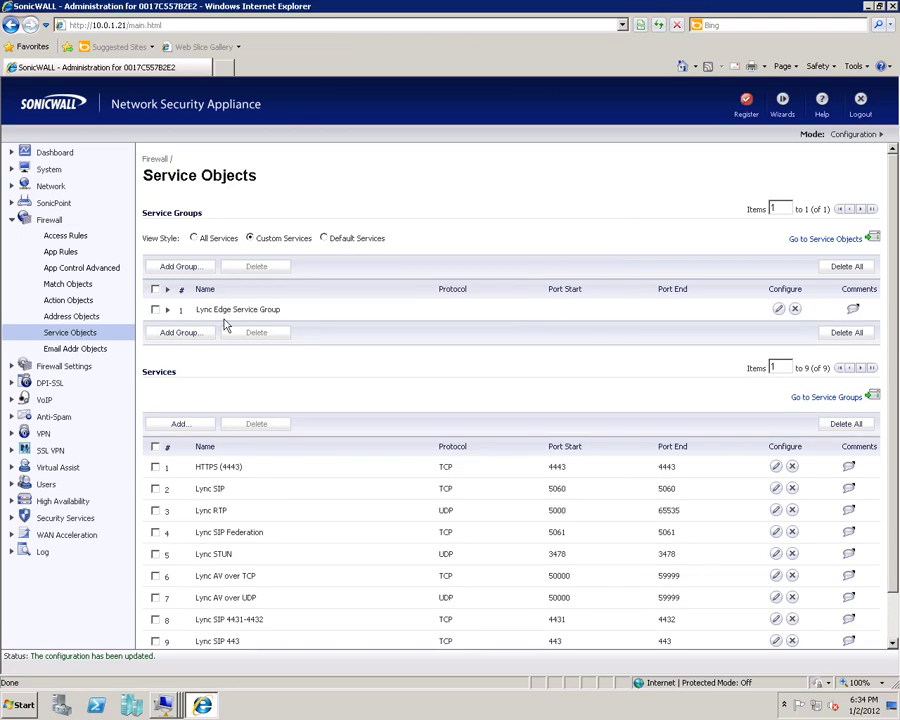
left_click(181, 268)
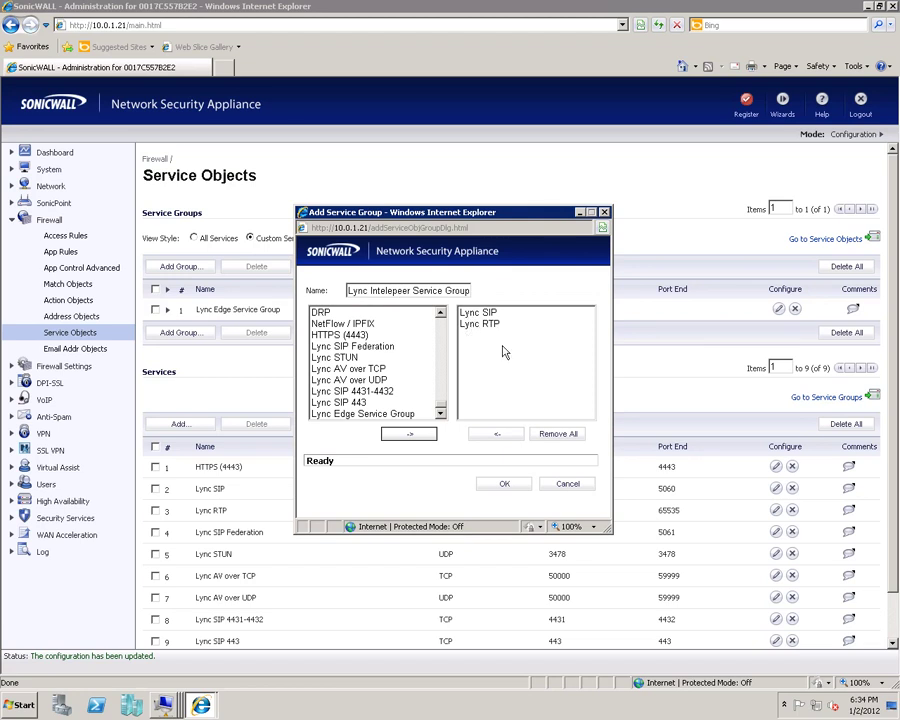
left_click(507, 486)
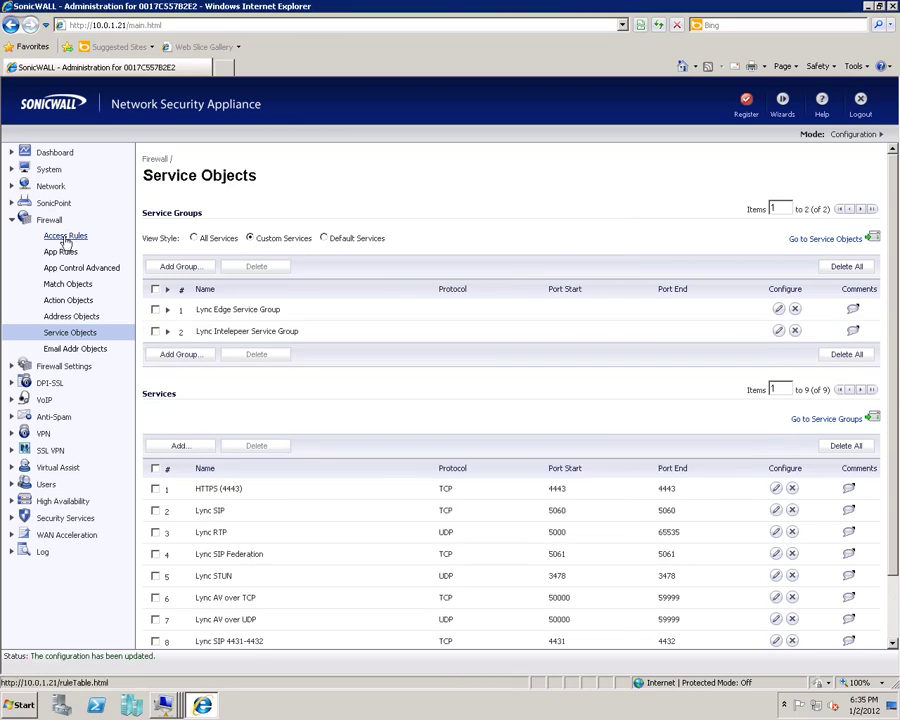
Step: Change the WAN-to-LAN 10.0.1.202 Public rule's service to SMTP (Send E-Mail)
left_click(65, 237)
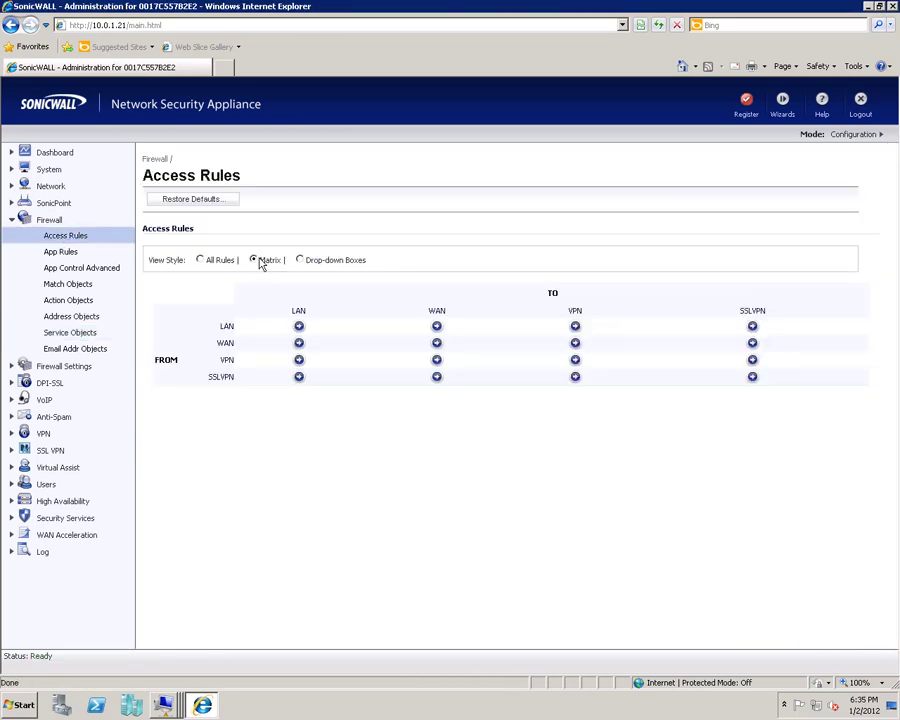
left_click(298, 343)
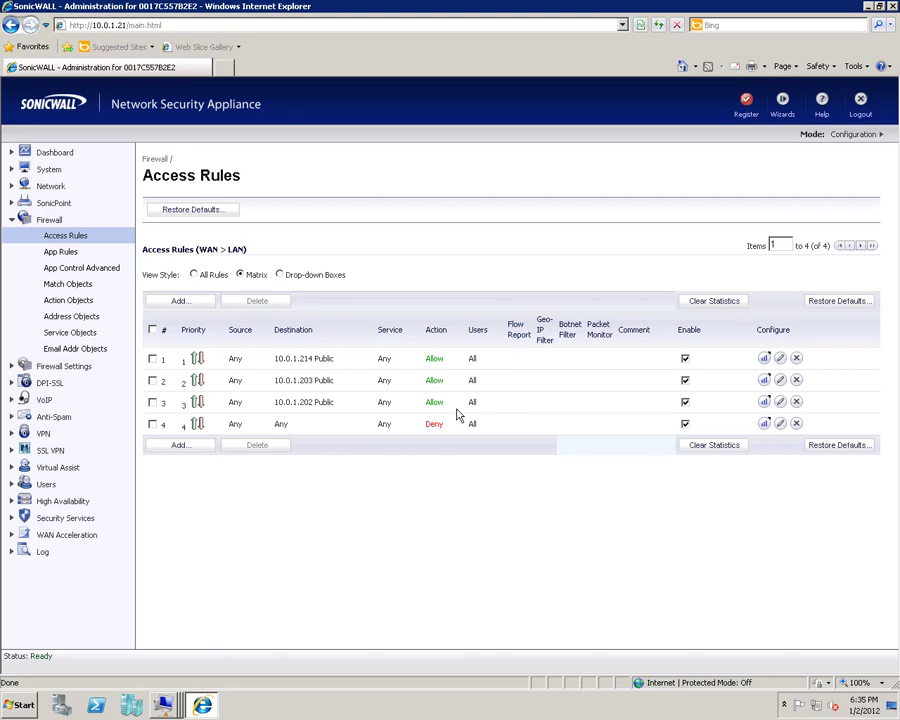
left_click(780, 402)
left_click(362, 229)
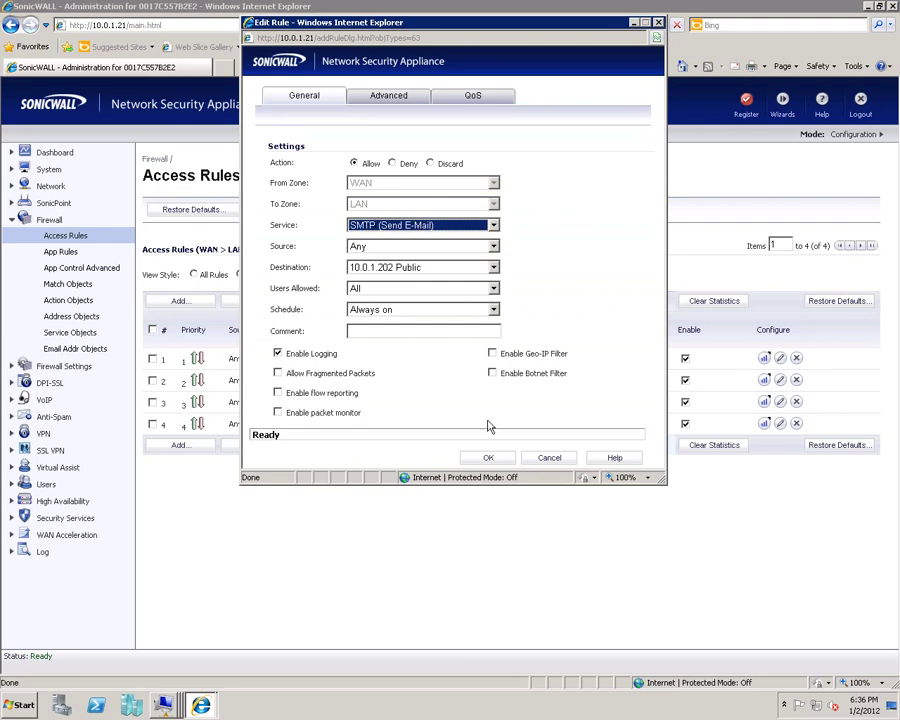
left_click(488, 458)
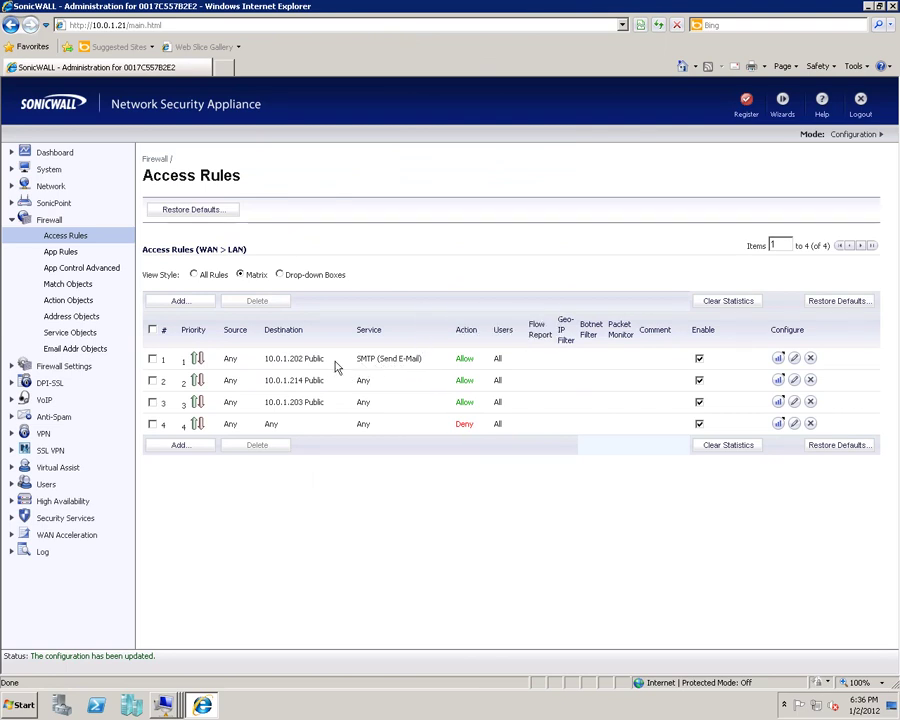
Step: Add a WAN-to-LAN rule allowing HTTPS to 10.0.1.202 Public
left_click(180, 302)
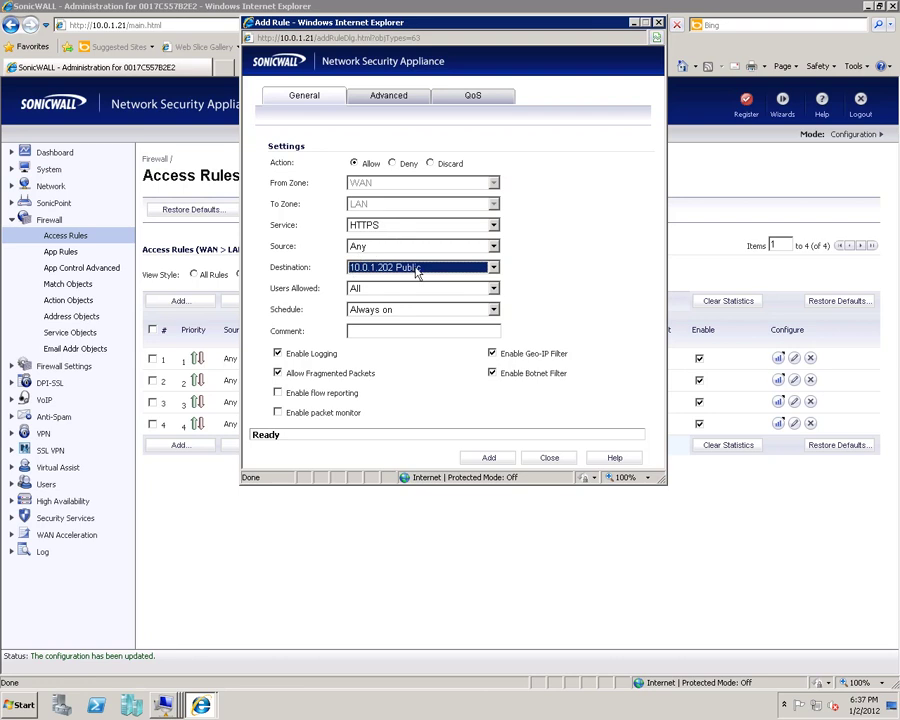
left_click(498, 462)
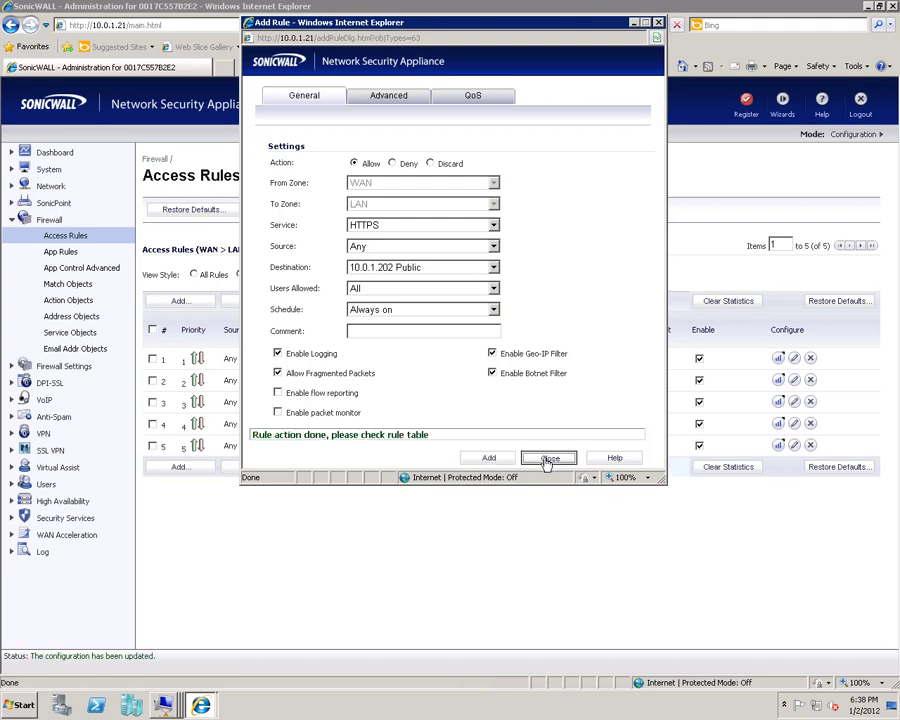
left_click(548, 459)
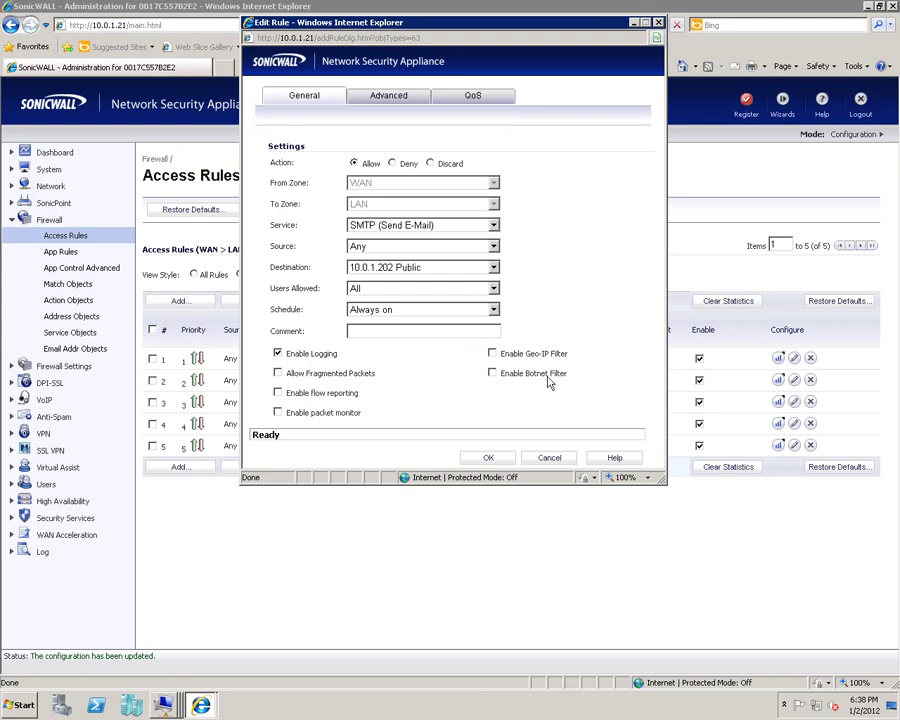
left_click(550, 458)
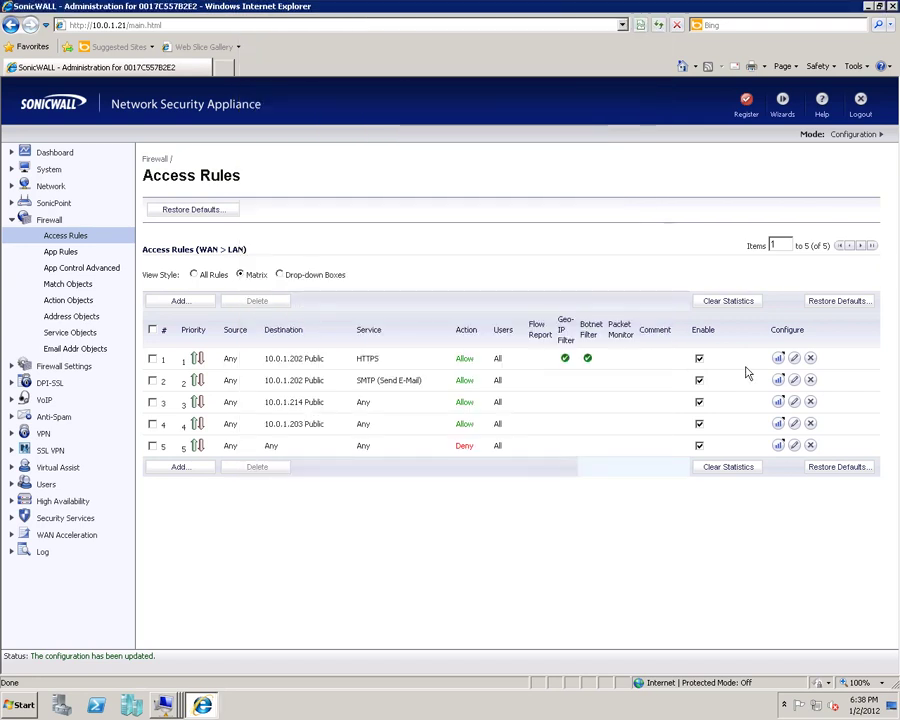
Step: Turn off Geo-IP and Botnet filtering on the new 10.0.1.202 Public HTTPS rule
left_click(795, 361)
left_click(492, 353)
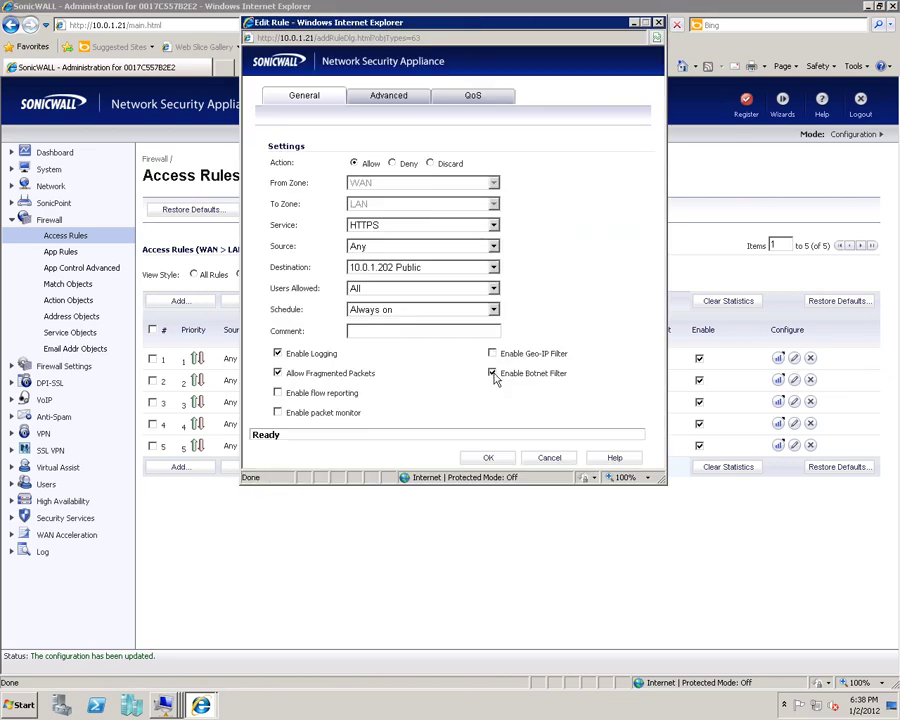
left_click(492, 373)
left_click(488, 458)
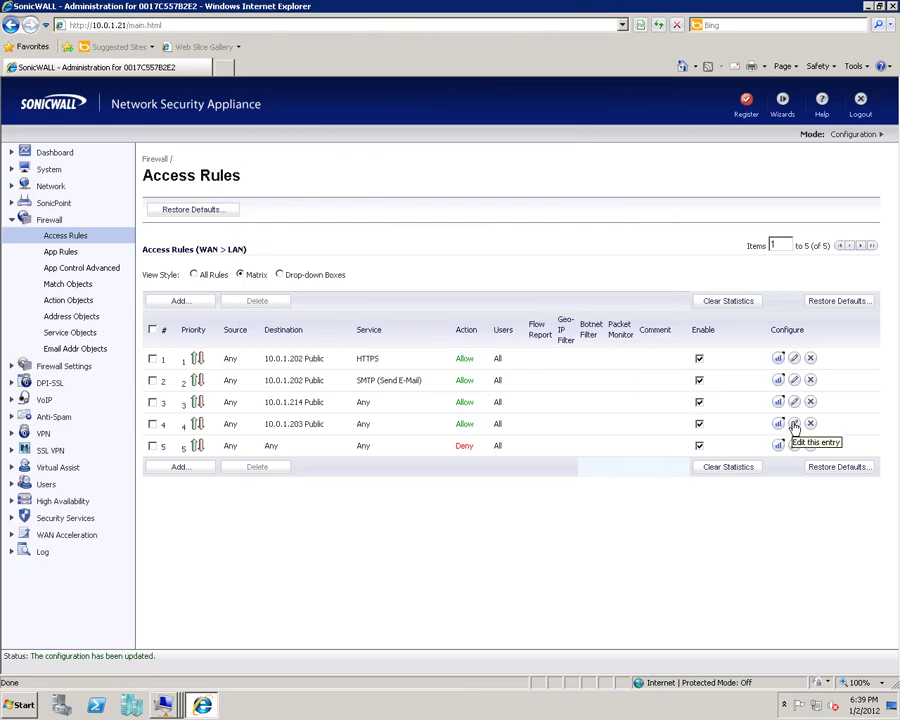
Step: Set the 10.0.1.203 Public rule to Lync Intelepeer Service Group; add an unfiltered HTTPS rule for 10.0.1.203 Public
left_click(795, 424)
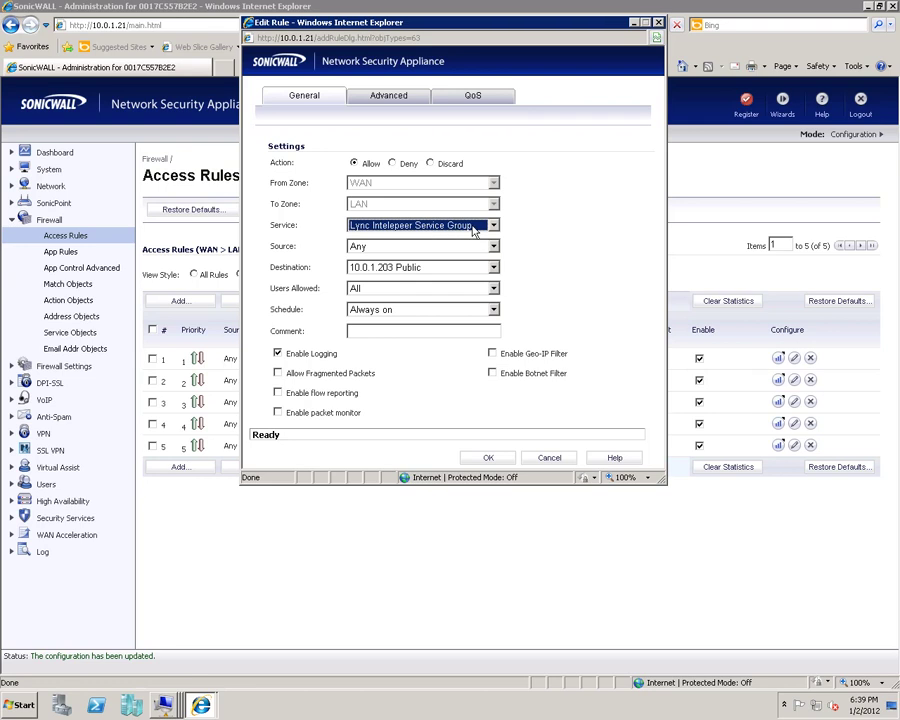
left_click(488, 458)
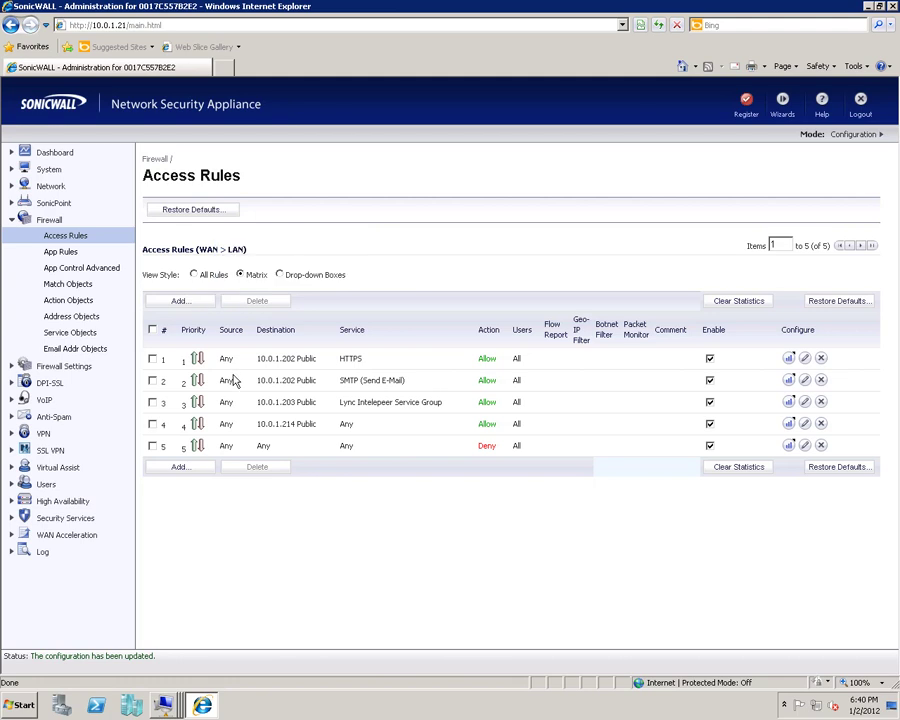
left_click(177, 302)
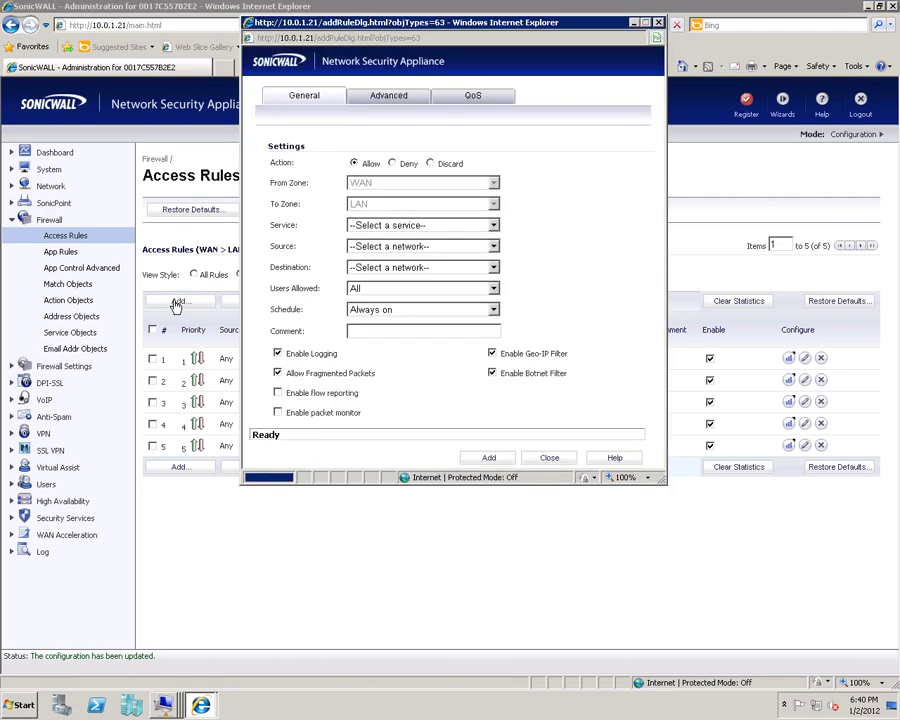
left_click(492, 353)
left_click(492, 373)
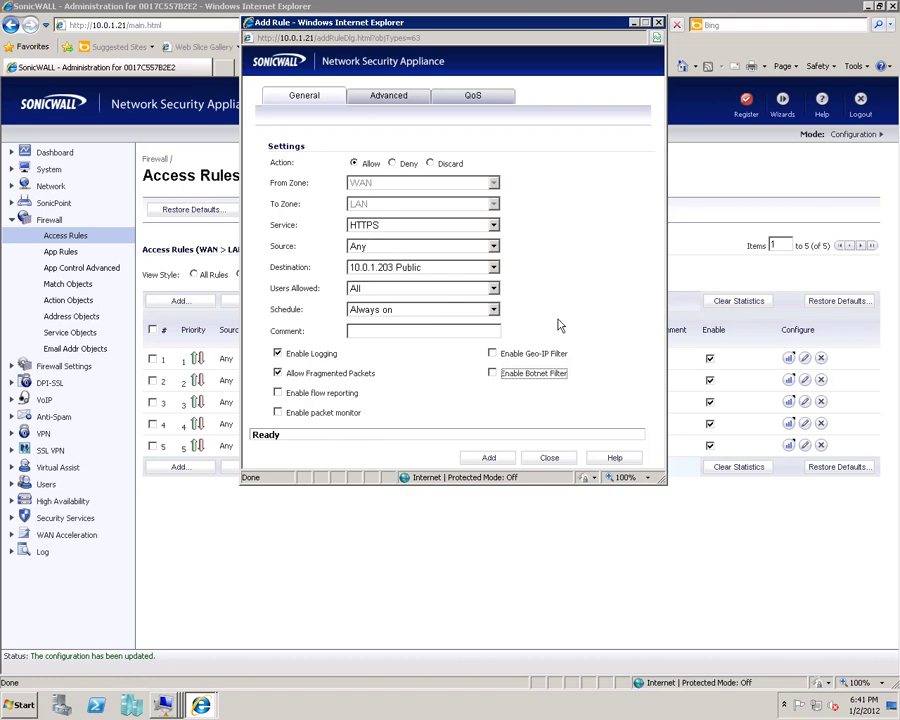
left_click(490, 458)
left_click(548, 460)
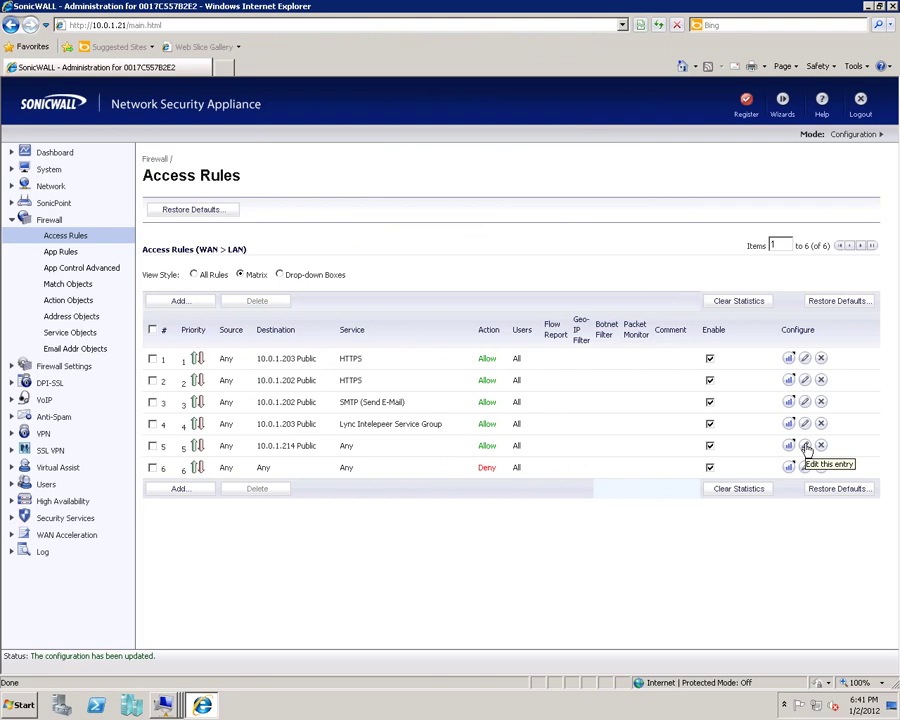
Step: Change the 10.0.1.214 Public rule's service to Lync Edge Service Group
left_click(805, 446)
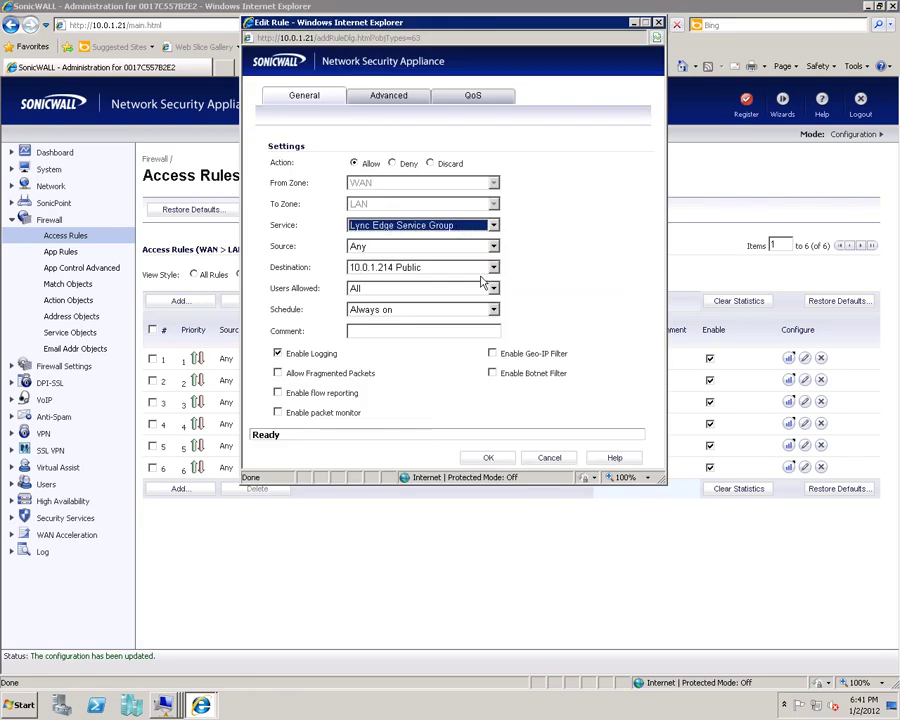
left_click(489, 459)
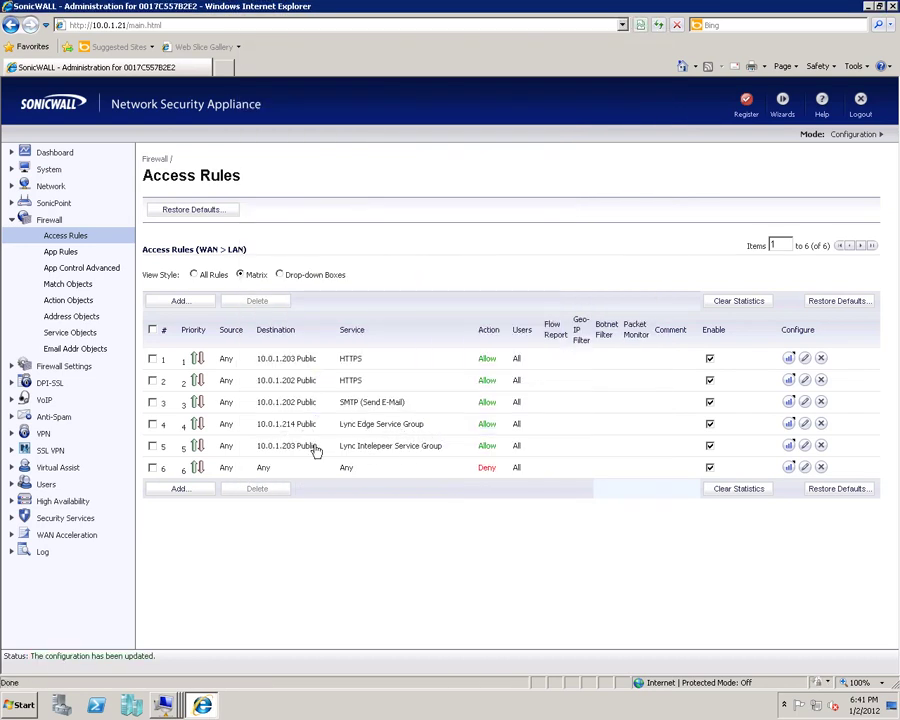
mouse_move(301, 452)
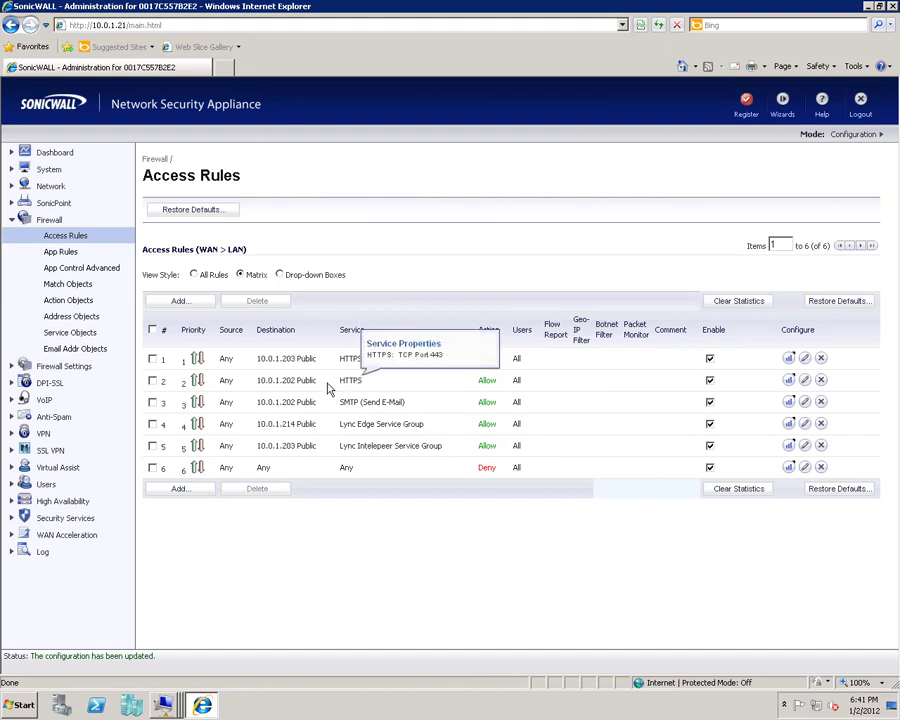
mouse_move(370, 412)
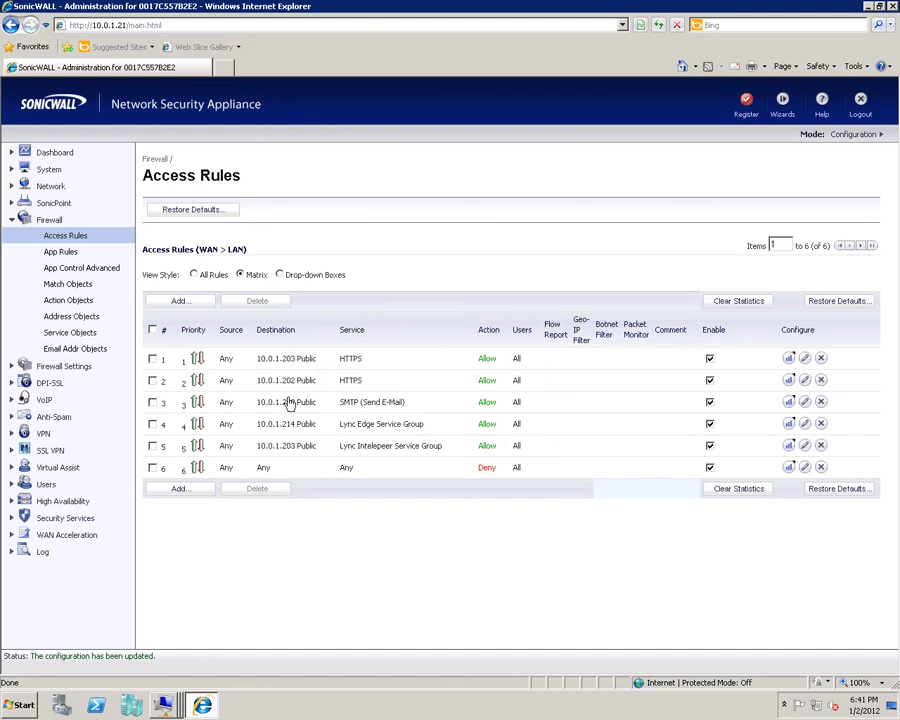